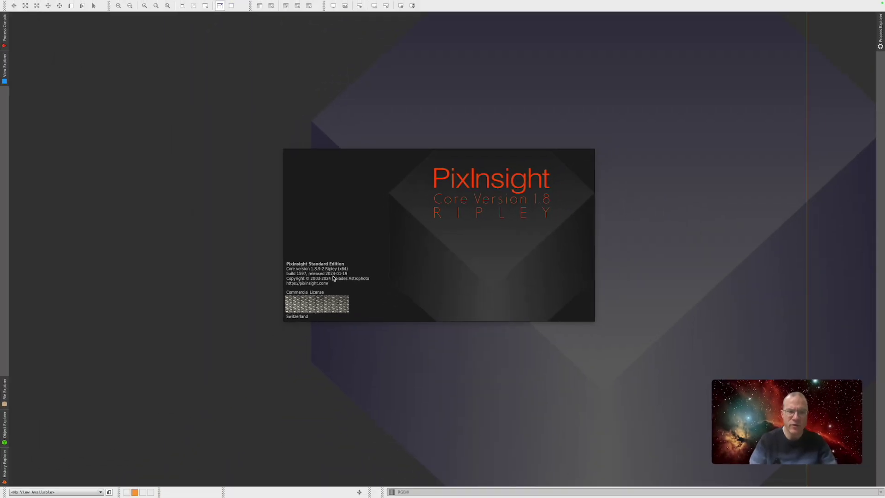
# Dismiss the About screen and check for updates; none are available for this installation.
pyautogui.click(333, 279)
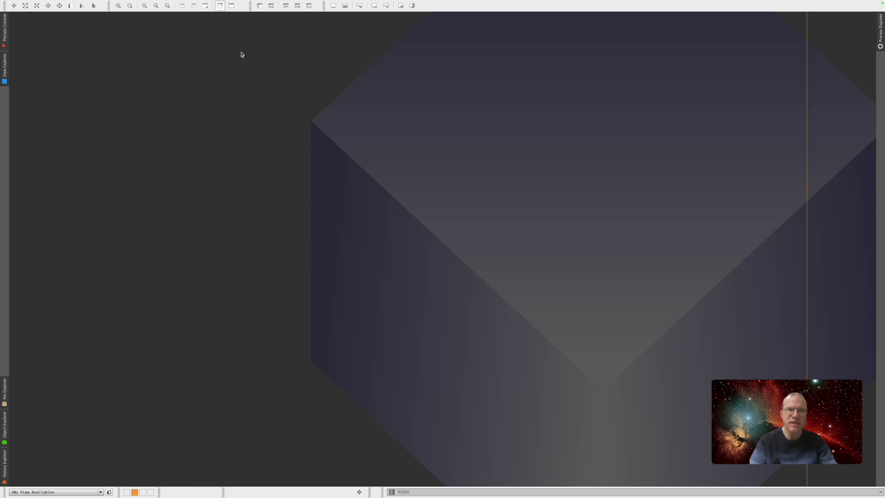
pyautogui.moveTo(248, 2)
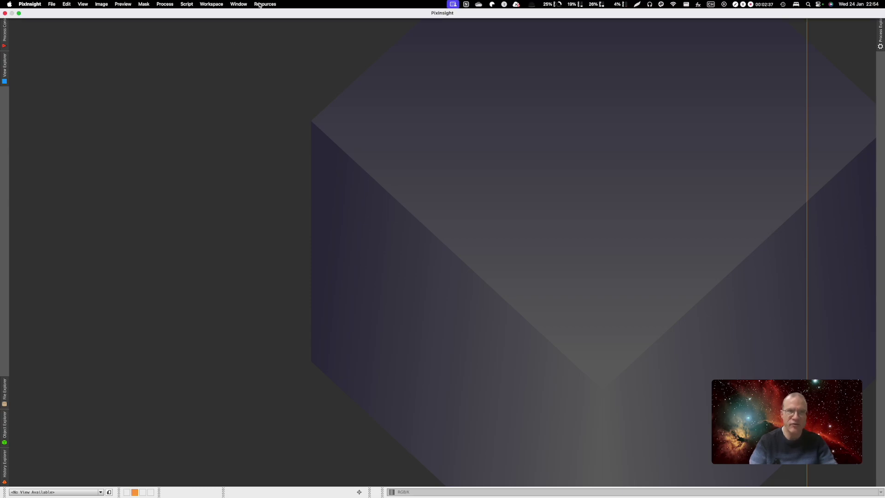
pyautogui.click(259, 5)
pyautogui.moveTo(268, 49)
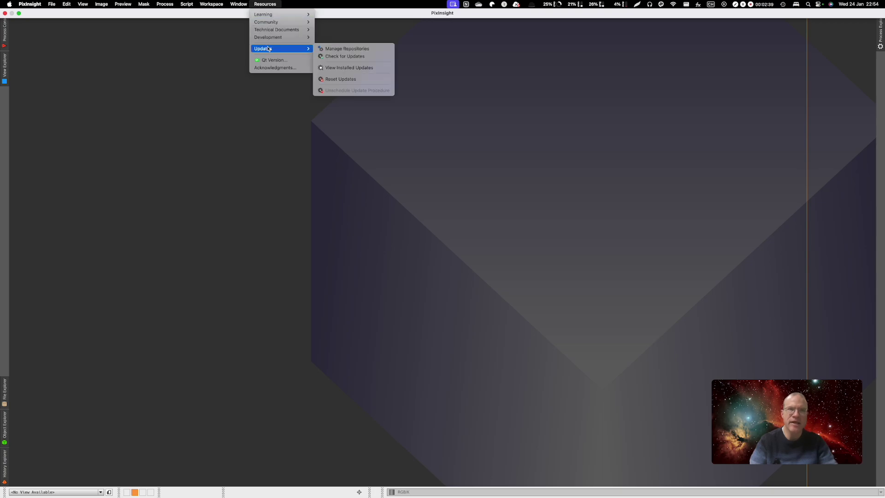
pyautogui.click(348, 57)
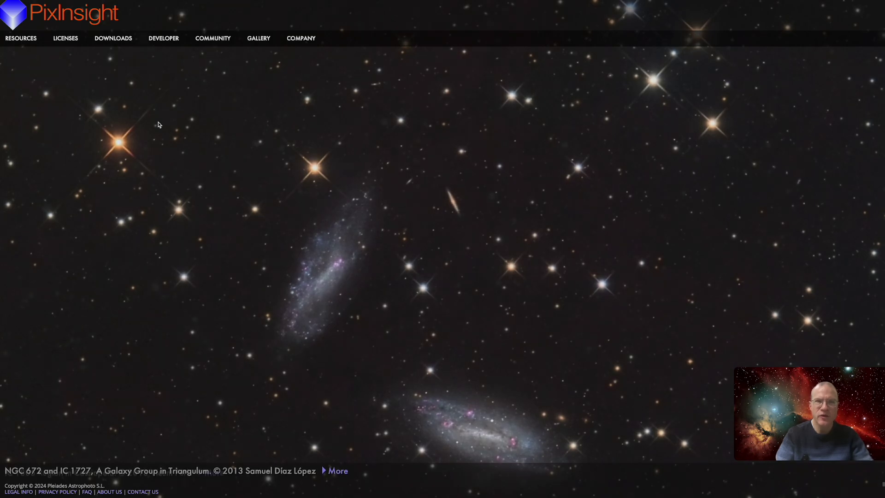
# Log in to Software Distribution and expand Core Packages to show the Version 1.8.9-2 files.
pyautogui.moveTo(113, 38)
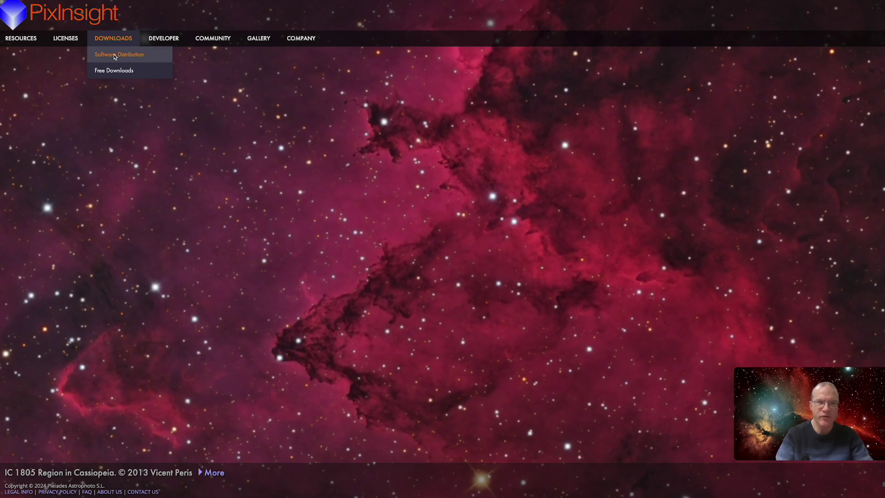
pyautogui.click(115, 55)
pyautogui.press('Return')
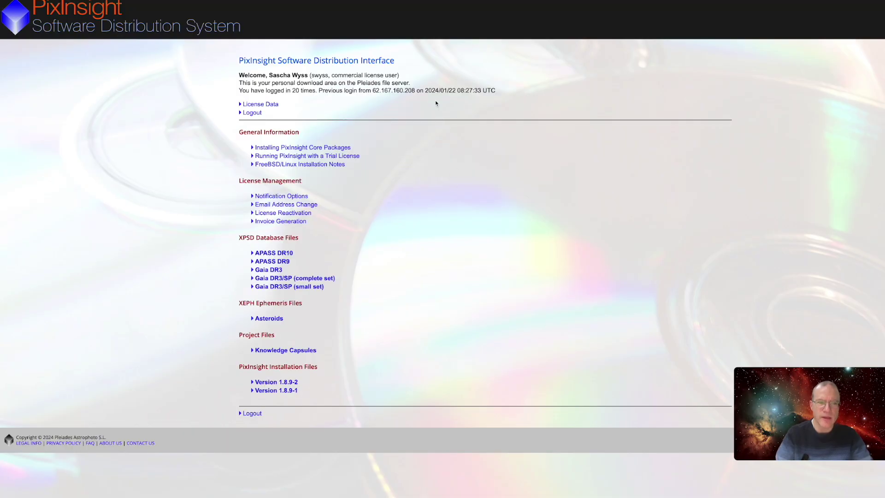
pyautogui.click(273, 147)
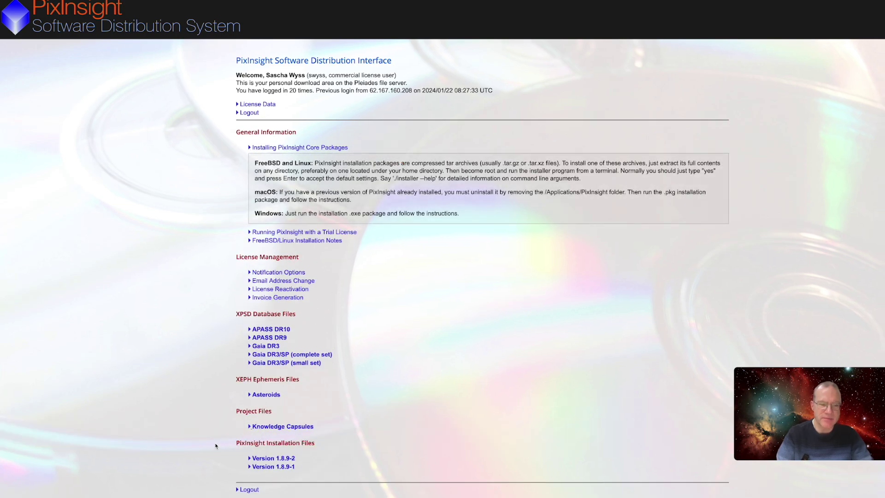
pyautogui.click(274, 458)
pyautogui.scroll(-3, 322, 391)
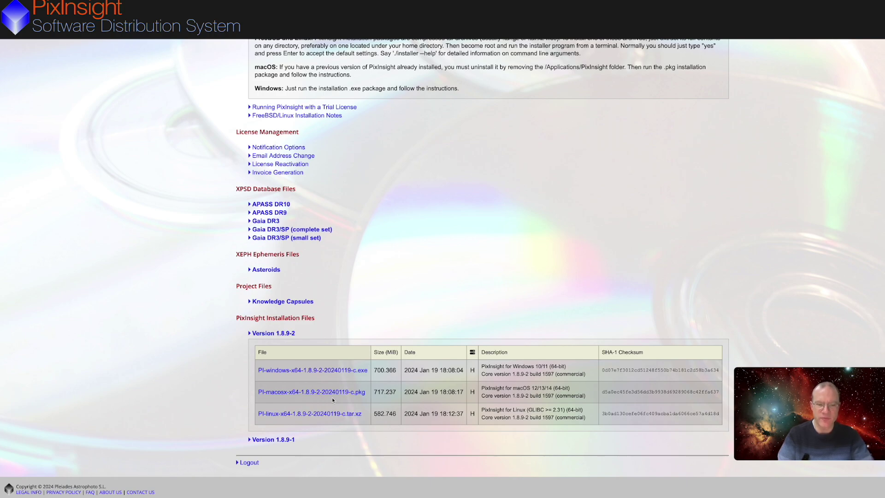
# Download the macOS .pkg installer for PixInsight 1.8.9-2.
pyautogui.click(347, 390)
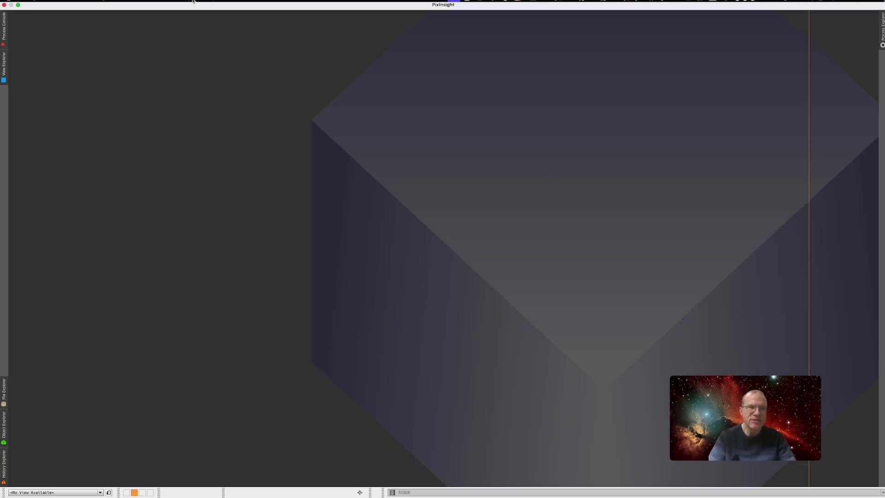
pyautogui.click(256, 3)
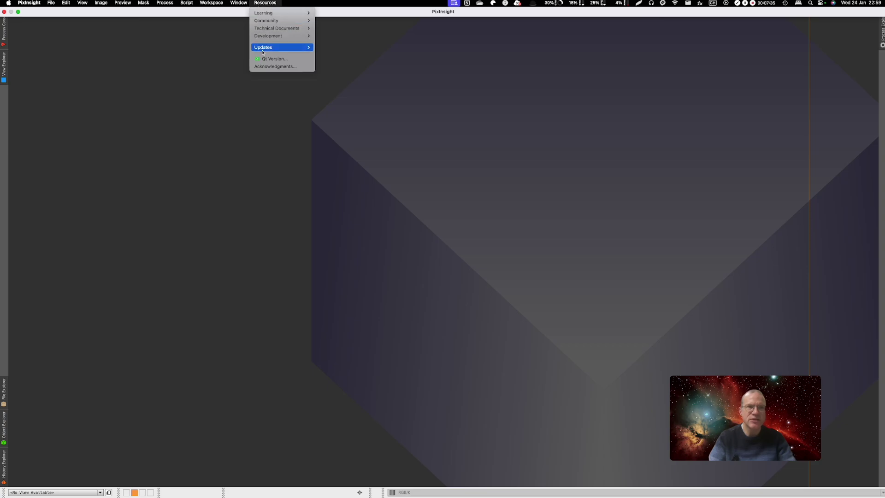
pyautogui.moveTo(278, 49)
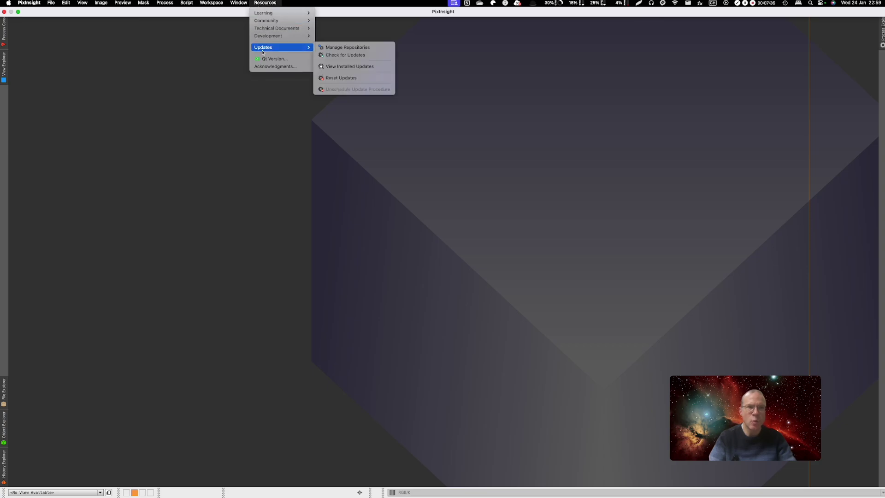
pyautogui.click(356, 48)
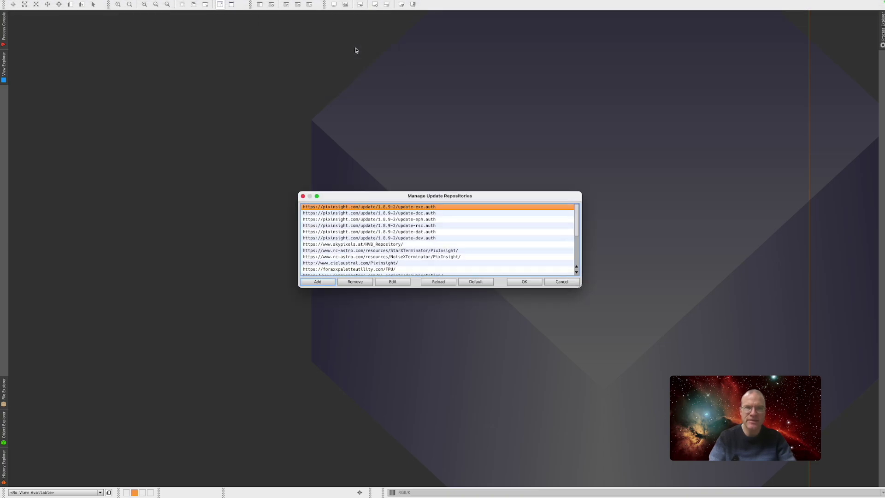
pyautogui.scroll(-3, 407, 269)
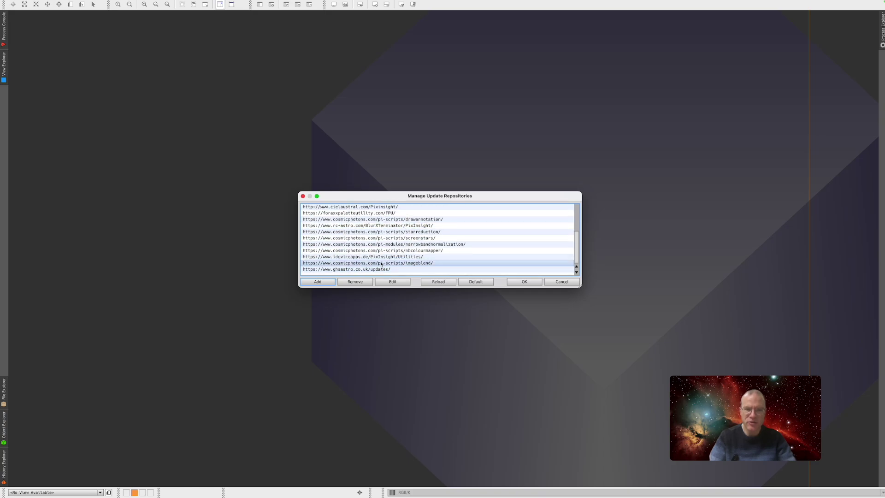
pyautogui.scroll(3, 380, 262)
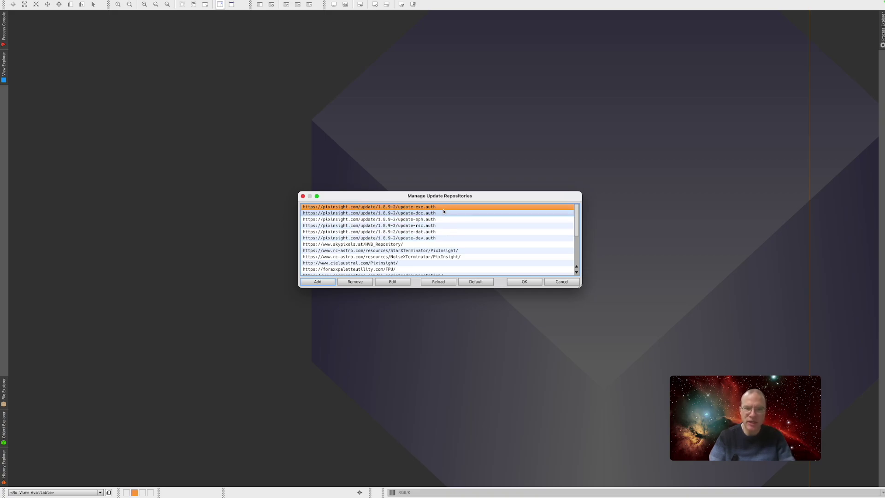
pyautogui.scroll(-5, 444, 216)
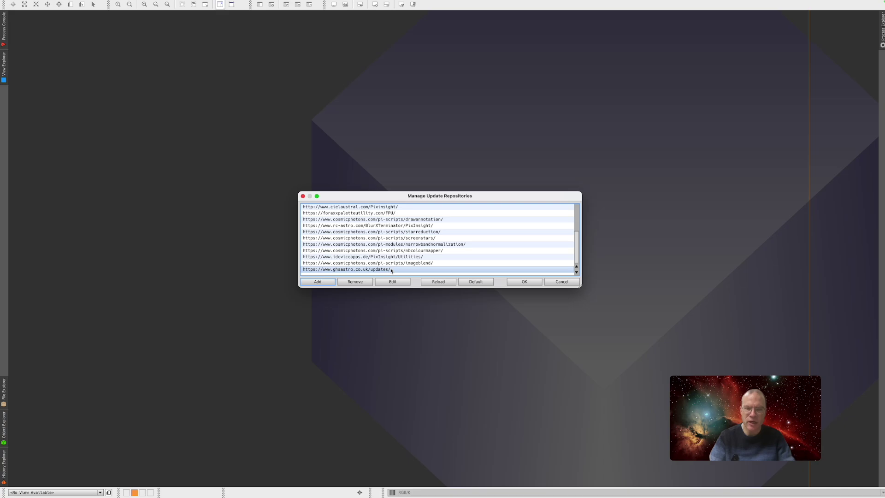
pyautogui.press('Escape')
# Review the update repositories, cancel adding one so the list stays unchanged, then reopen Updates.
pyautogui.moveTo(231, 3)
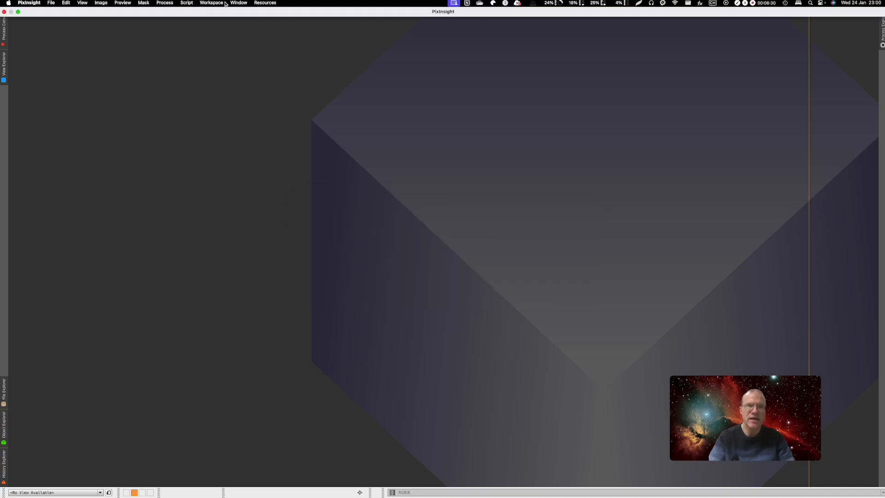
pyautogui.click(265, 3)
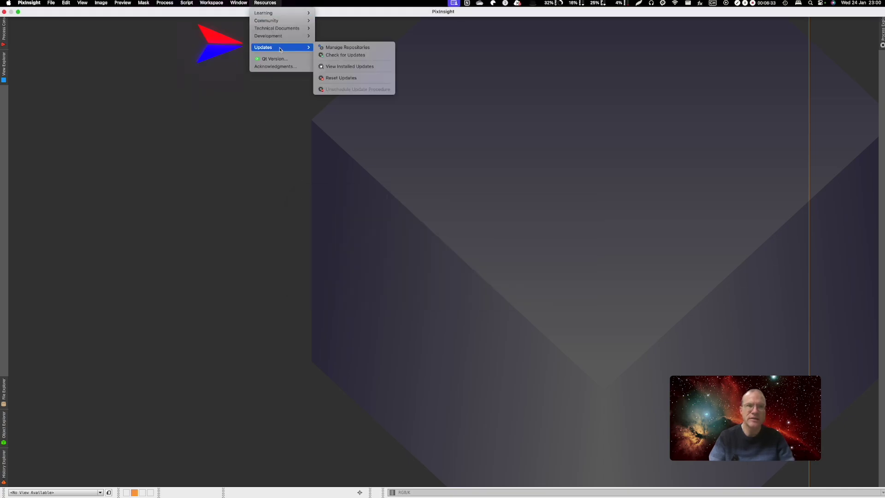
pyautogui.click(344, 48)
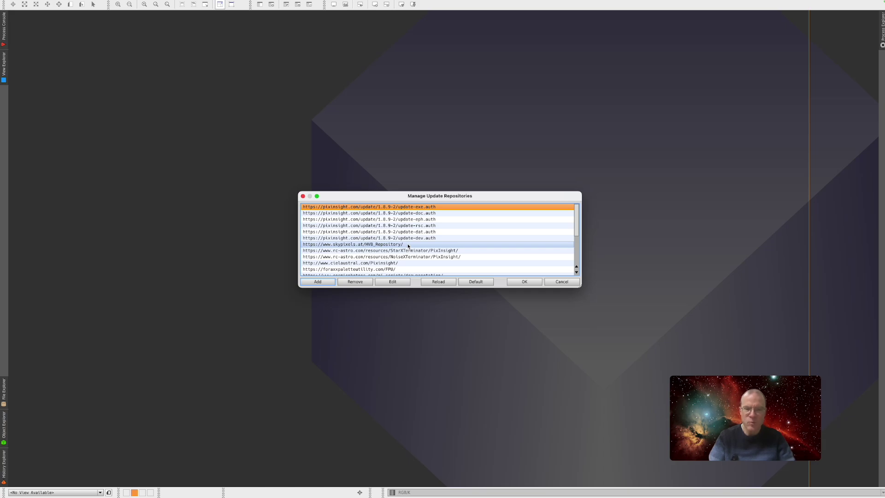
pyautogui.scroll(-3, 408, 246)
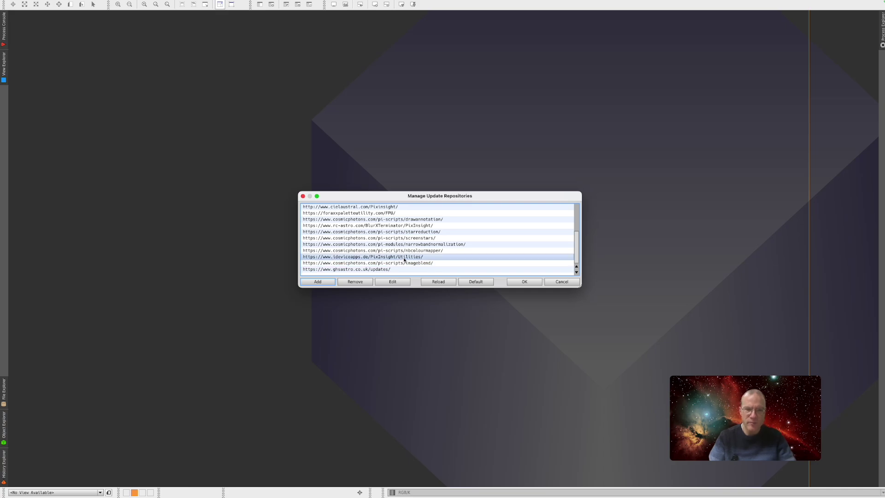
pyautogui.click(405, 257)
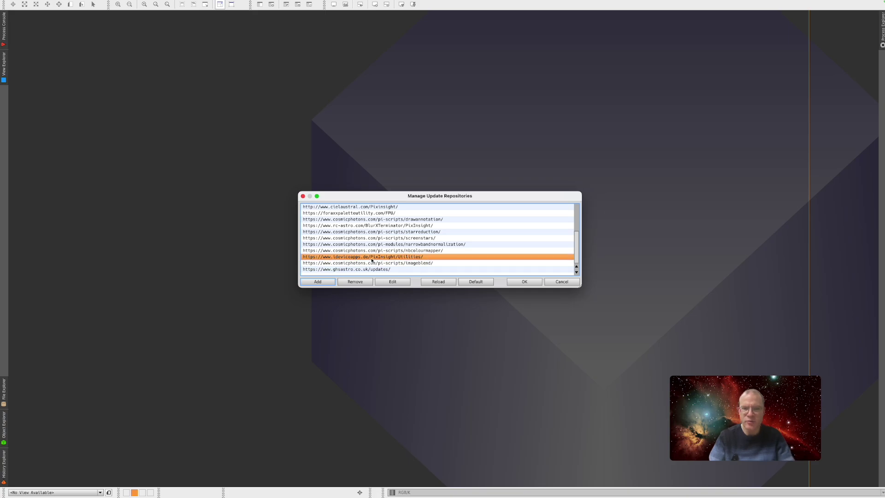
pyautogui.click(312, 283)
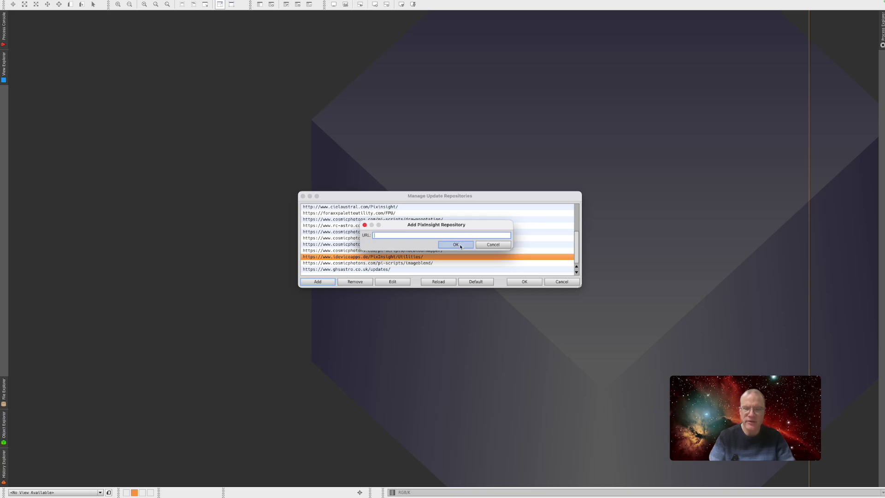
pyautogui.click(481, 245)
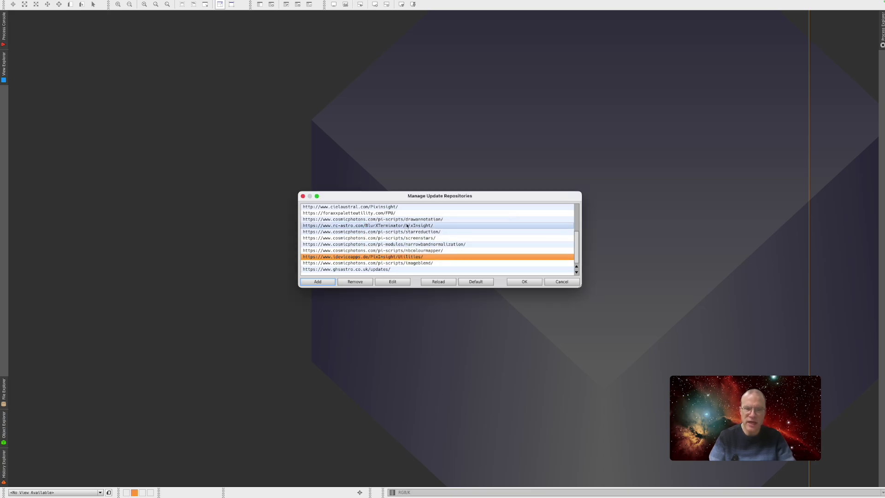
pyautogui.click(524, 282)
pyautogui.click(265, 3)
pyautogui.moveTo(268, 48)
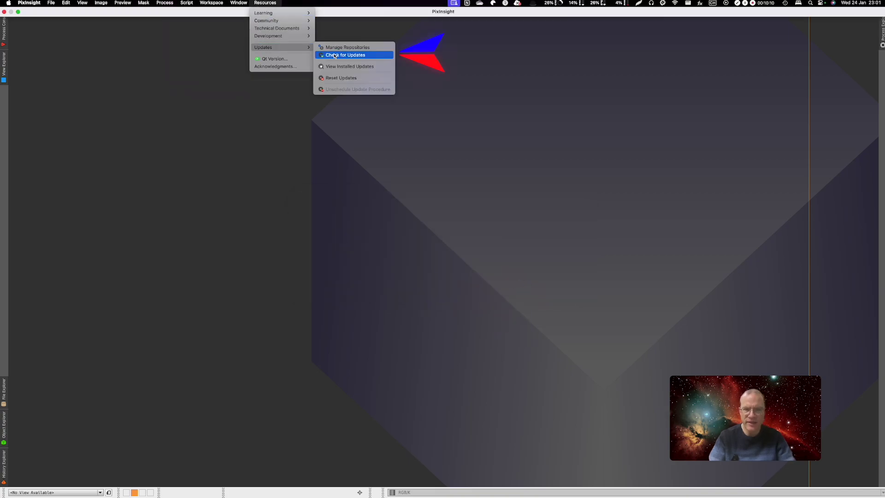
pyautogui.click(267, 217)
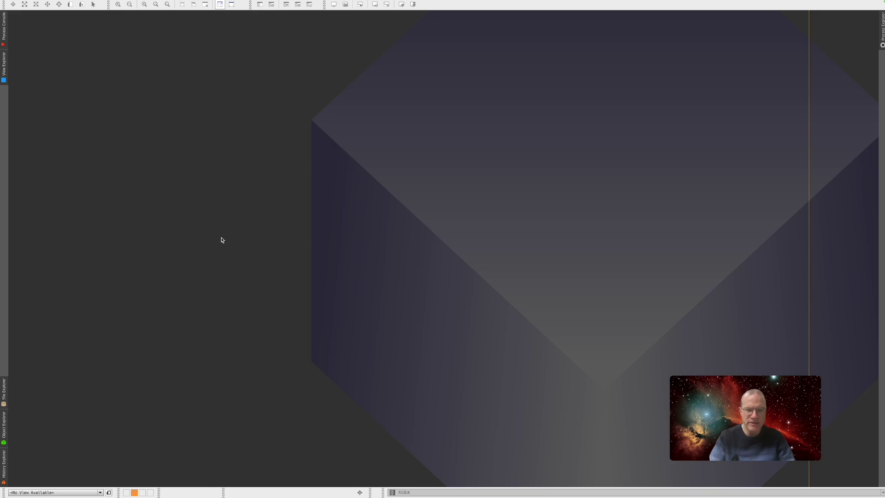
pyautogui.click(186, 3)
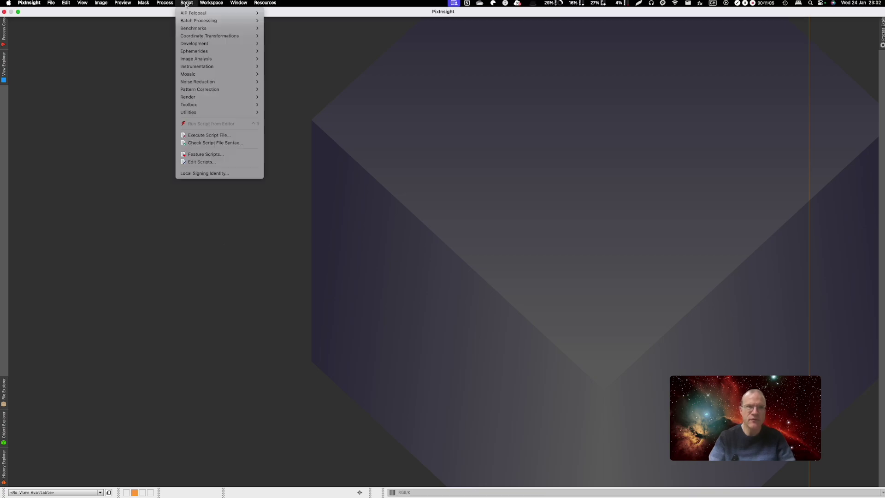
pyautogui.moveTo(159, 4)
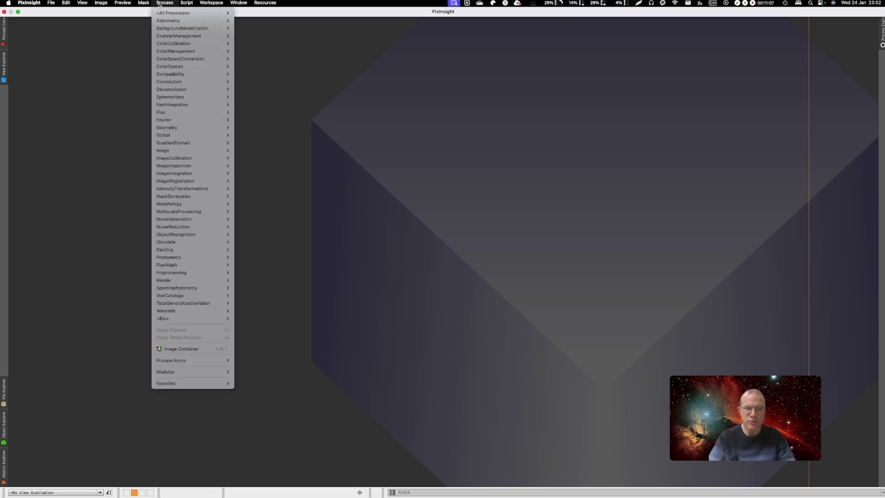
pyautogui.click(239, 138)
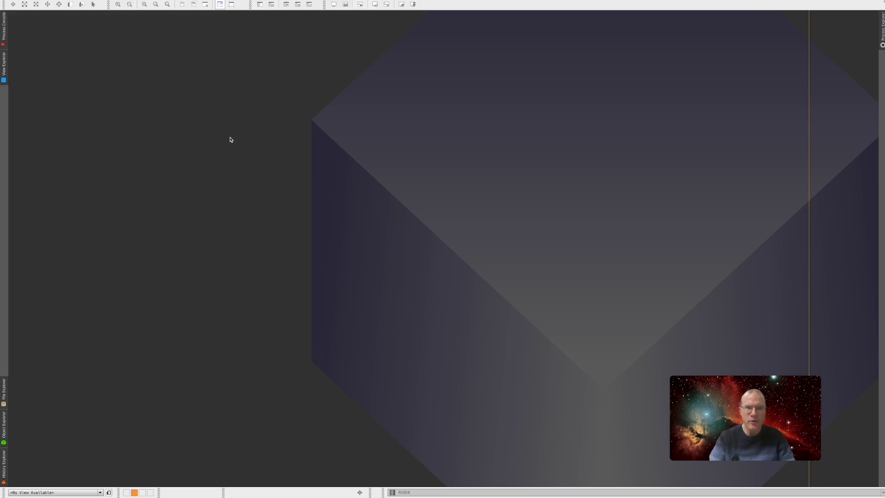
# Start Reset Updates and answer No to its warning, keeping installed update records.
pyautogui.click(265, 3)
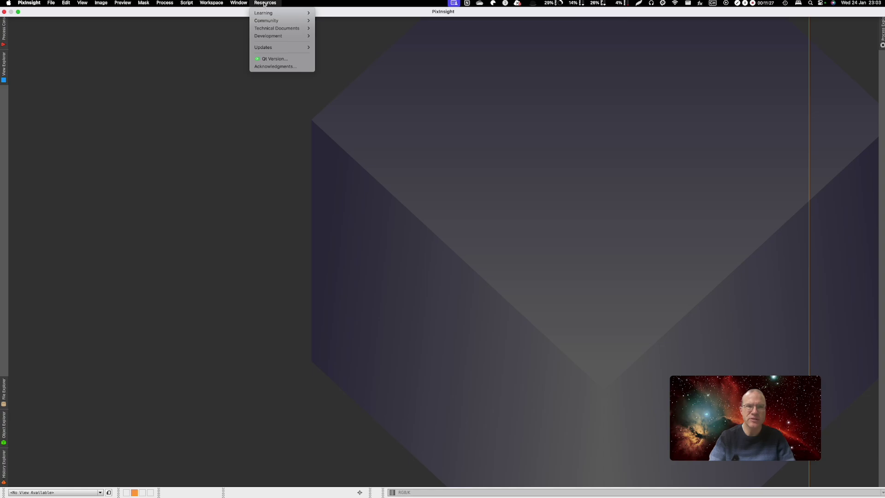
pyautogui.moveTo(261, 50)
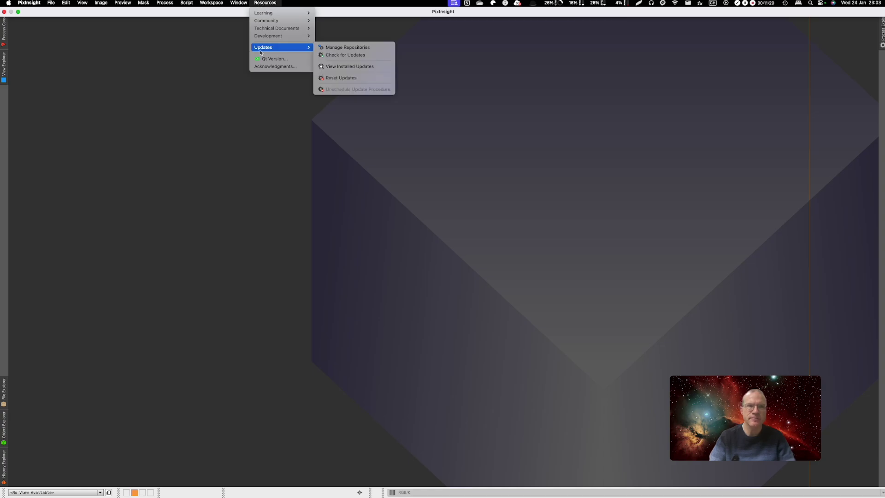
pyautogui.click(348, 78)
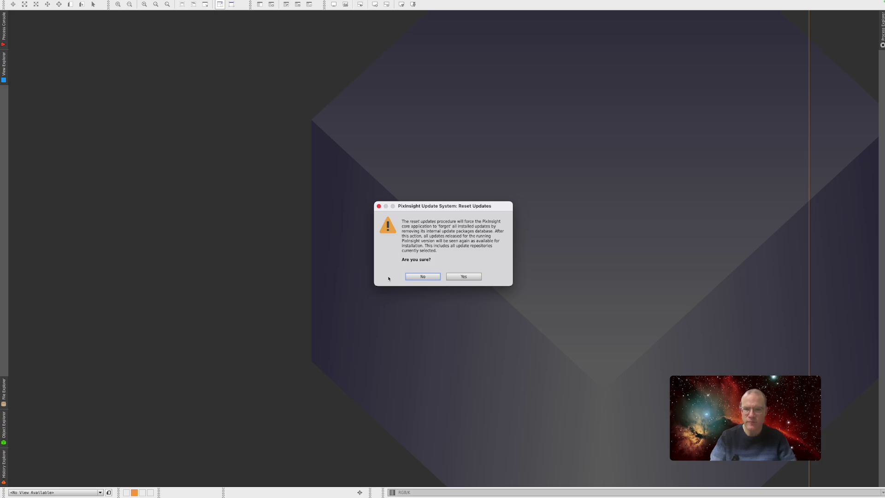
pyautogui.click(410, 277)
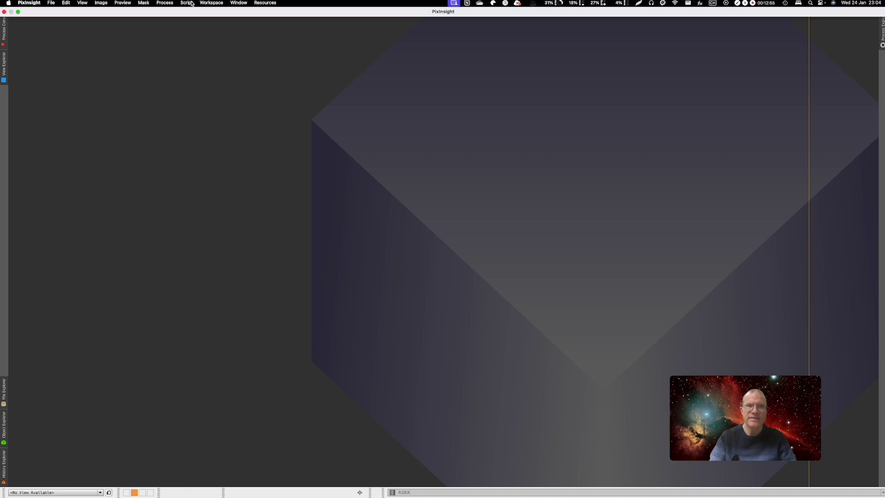
# Open Feature Scripts, scroll through the script list, and regenerate it.
pyautogui.click(189, 4)
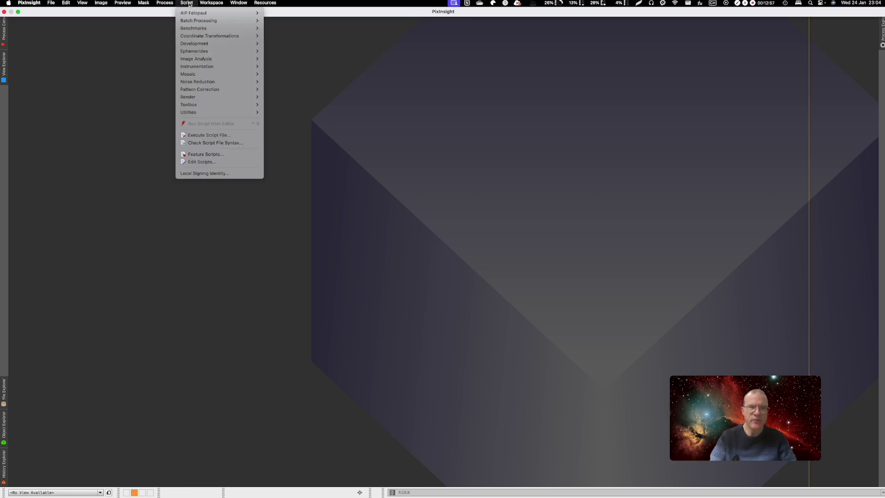
pyautogui.click(216, 158)
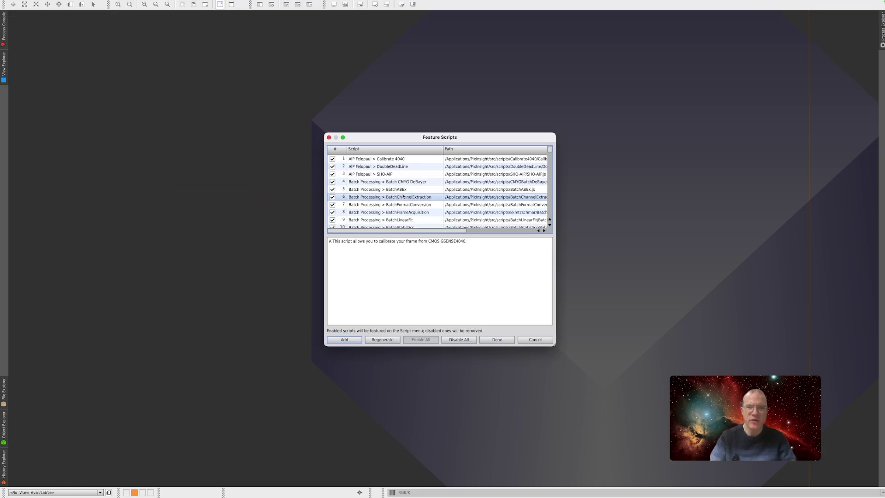
pyautogui.moveTo(549, 149); pyautogui.dragTo(550, 219)
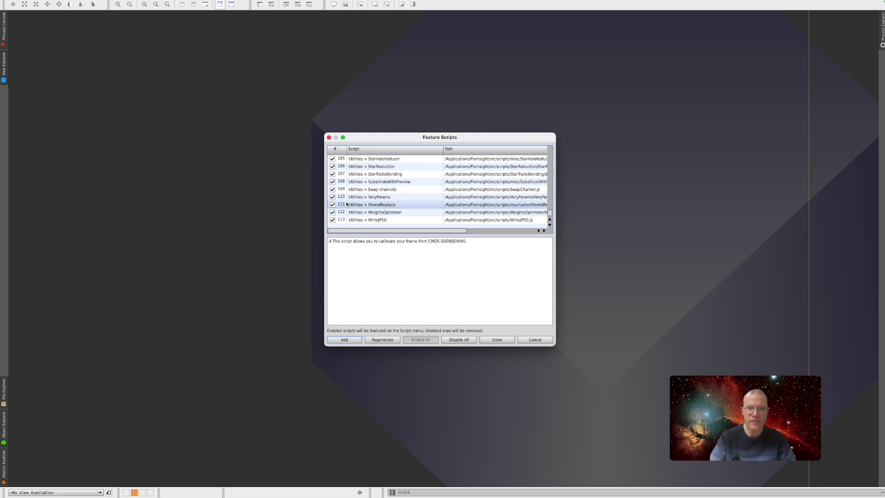
pyautogui.click(378, 341)
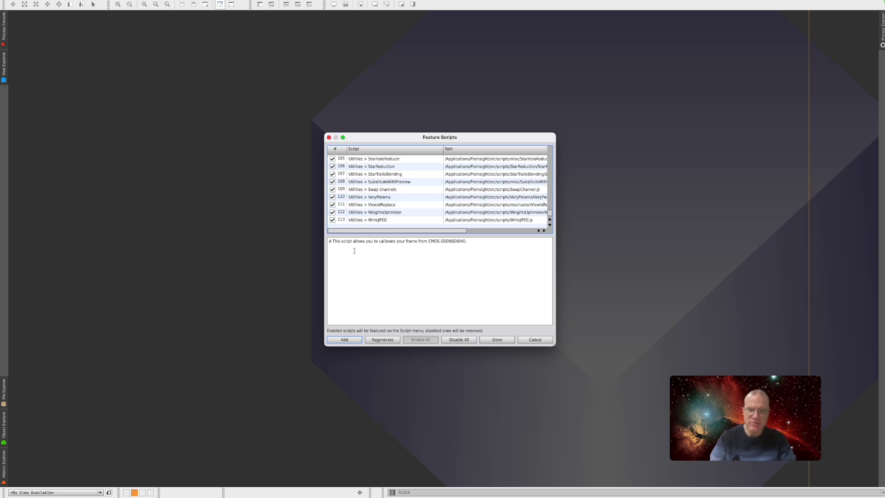
# Browse to PixInsight/src/scripts, select the GeneralisedHyperbolicStretch folder, then close the picker without adding it.
pyautogui.click(344, 339)
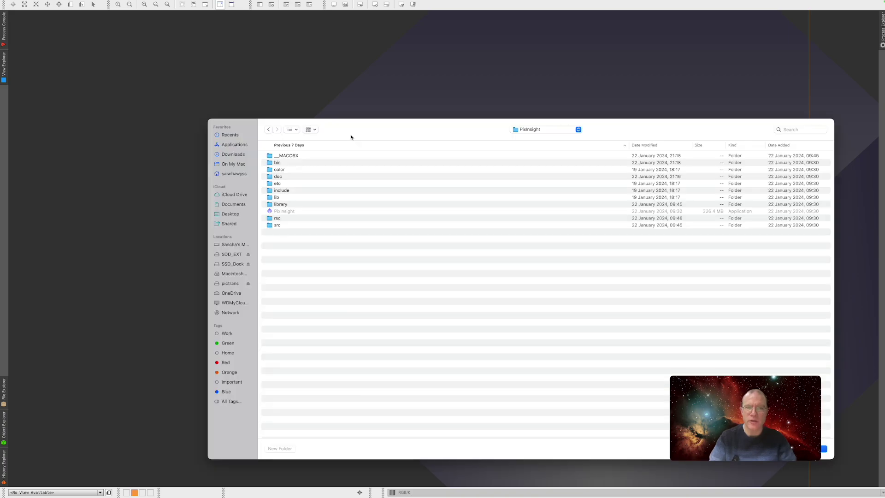
pyautogui.moveTo(351, 137)
pyautogui.mouseDown()
pyautogui.moveTo(286, 101)
pyautogui.moveTo(227, 89)
pyautogui.mouseUp()
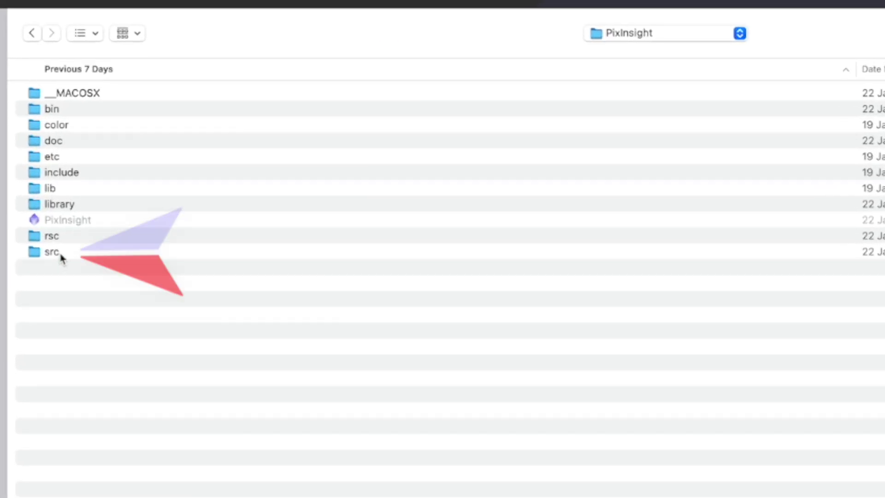
pyautogui.doubleClick(62, 254)
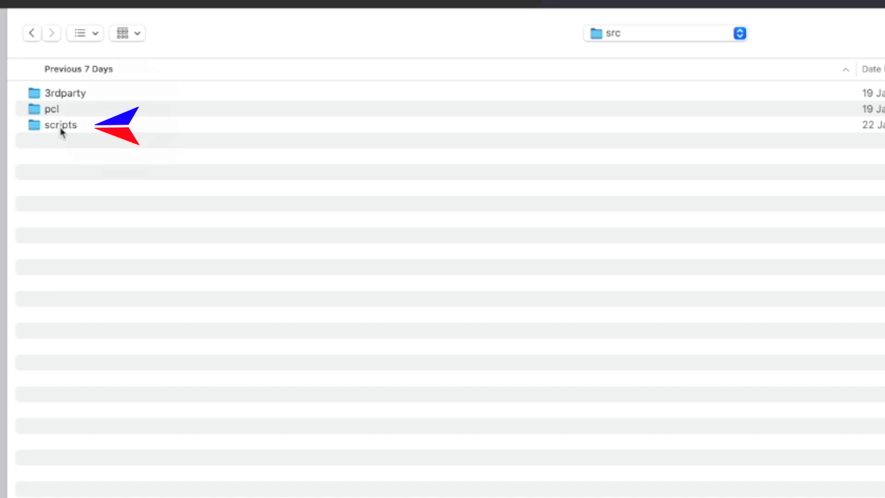
pyautogui.doubleClick(60, 125)
pyautogui.scroll(-5, 259, 318)
pyautogui.scroll(-5, 259, 318)
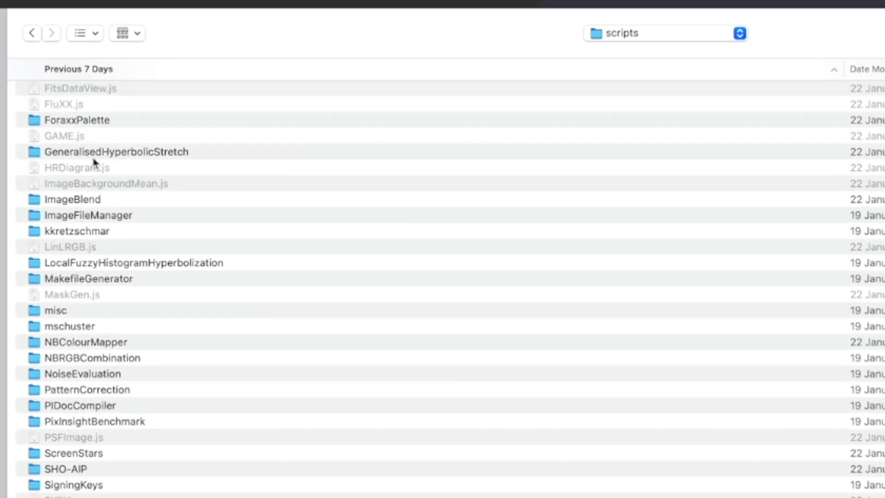
pyautogui.click(60, 154)
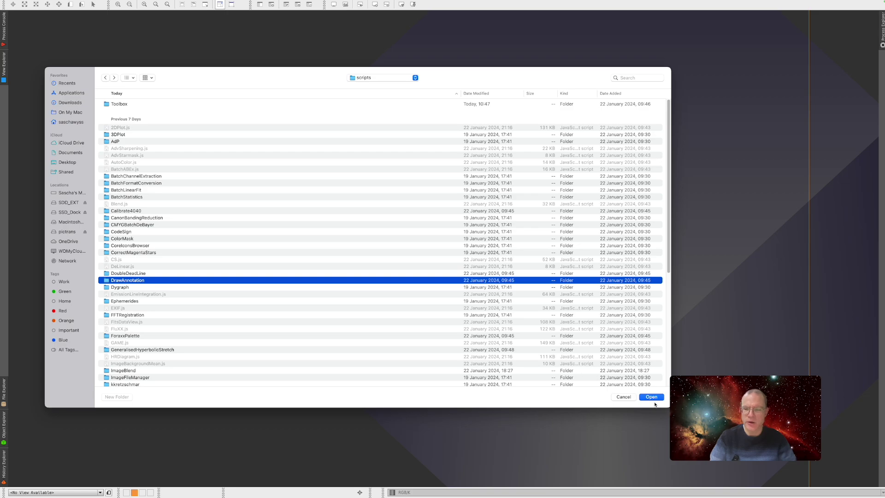
pyautogui.click(623, 397)
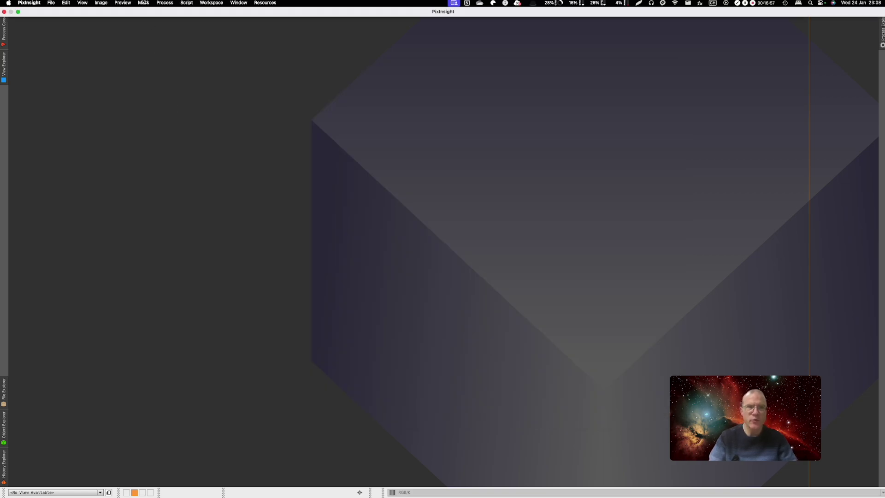
# Search /Applications/PixInsight/bin in Install Modules, then clear the found GeneralizedHyperbolicStretch-pxm.dylib entry.
pyautogui.click(165, 3)
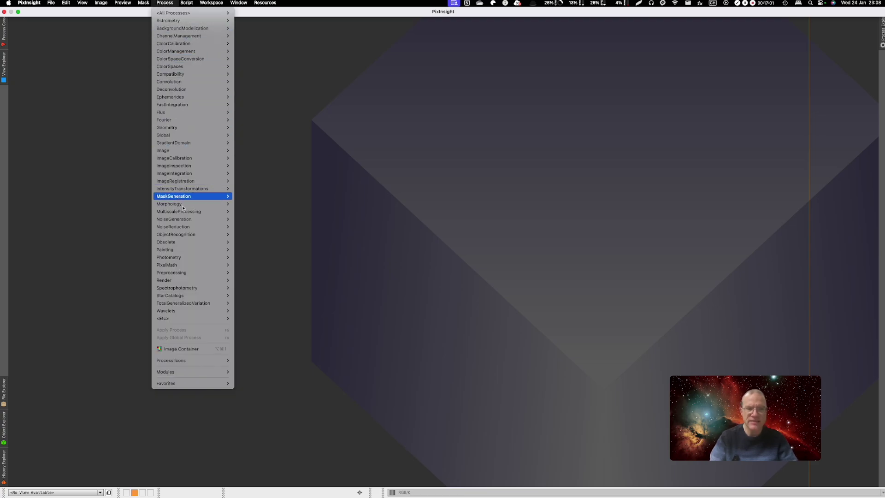
pyautogui.moveTo(198, 371)
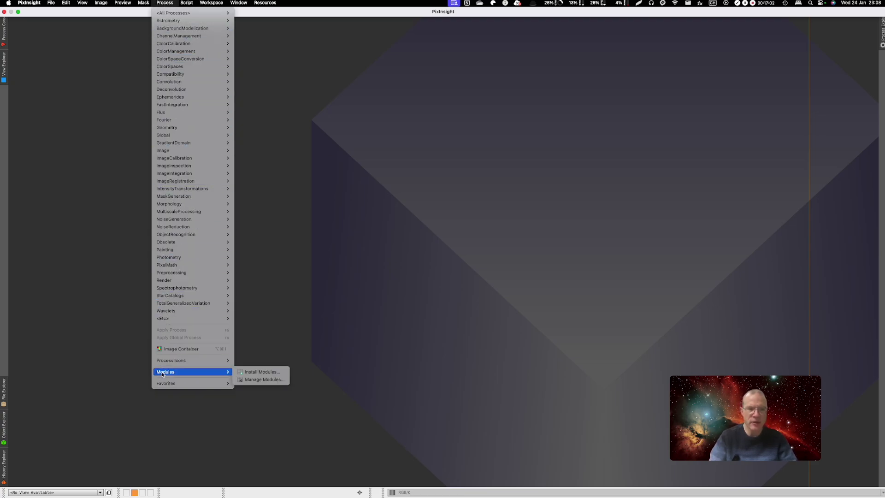
pyautogui.click(249, 373)
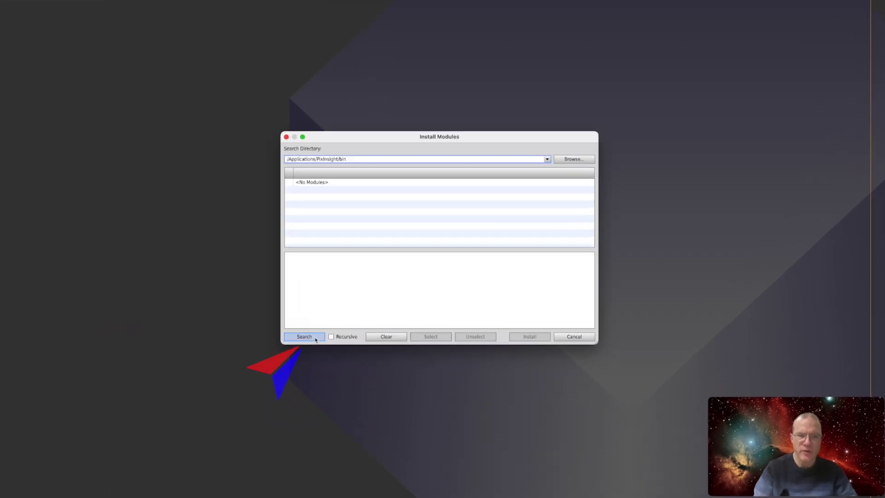
pyautogui.click(324, 324)
pyautogui.press('Return')
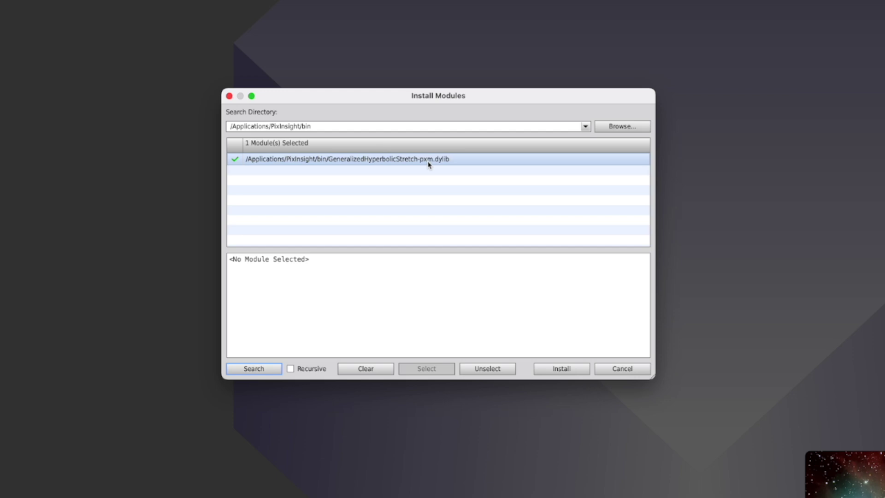
pyautogui.click(358, 374)
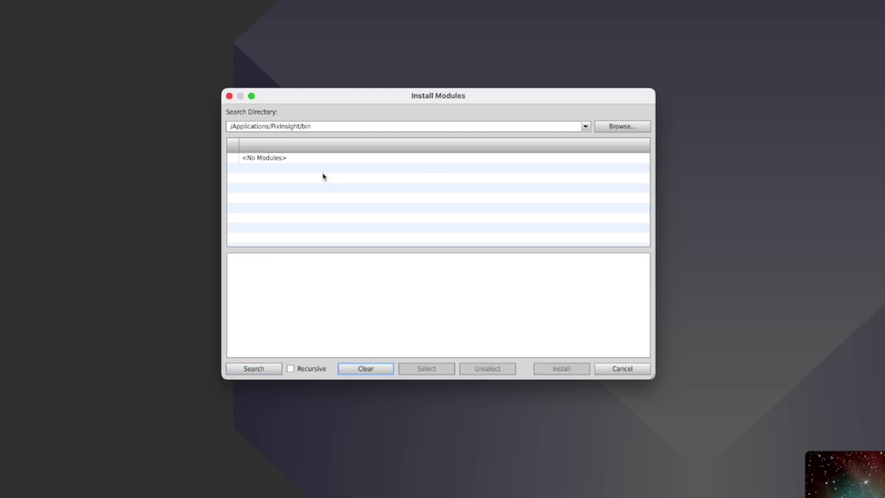
# Turn on Recursive and search again, finding GeneralizedHyperbolicStretch-pxm.dylib in bin's subfolders.
pyautogui.click(243, 127)
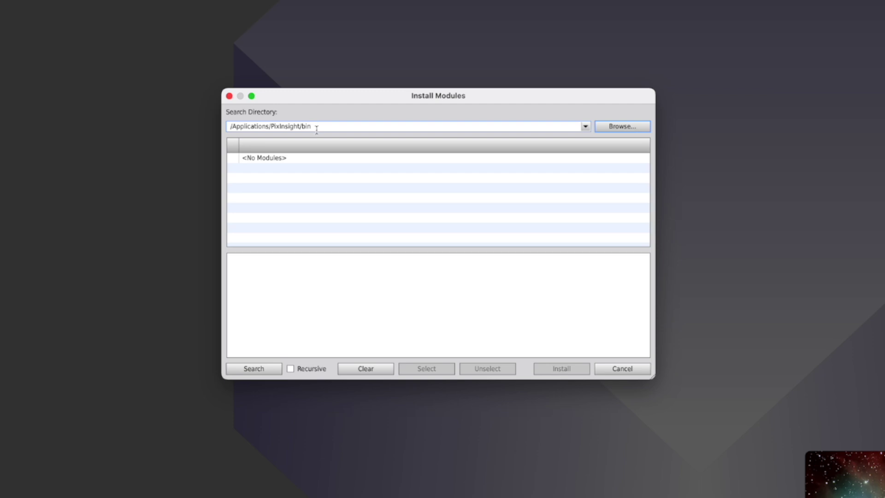
pyautogui.click(266, 369)
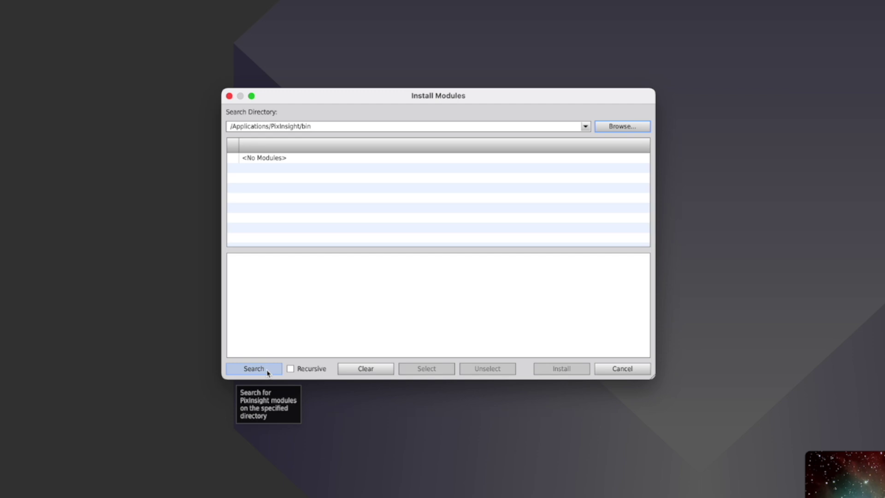
pyautogui.click(291, 369)
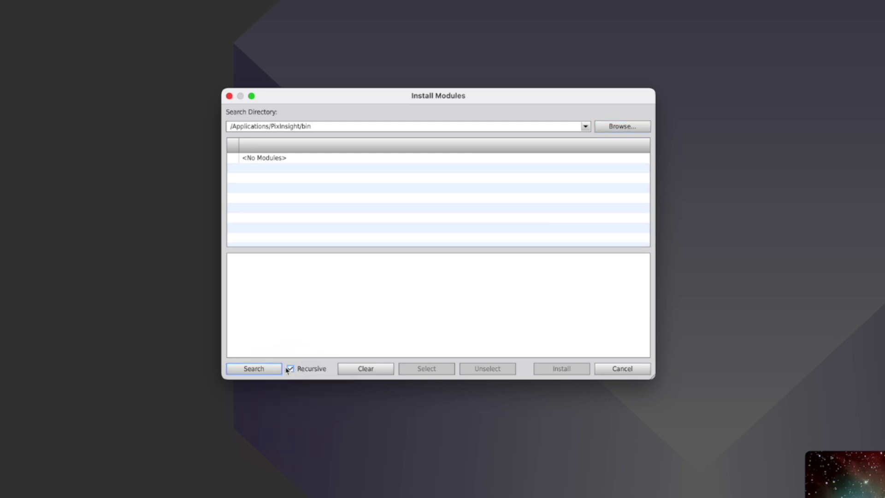
pyautogui.click(254, 369)
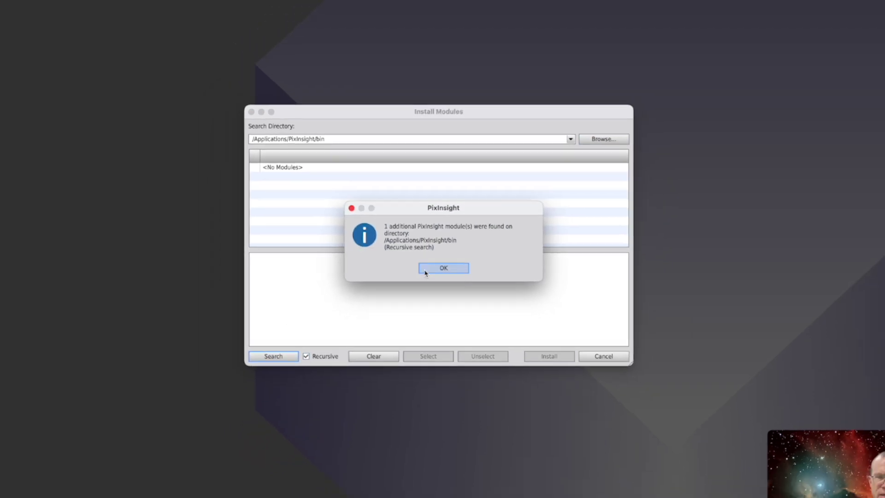
pyautogui.click(445, 268)
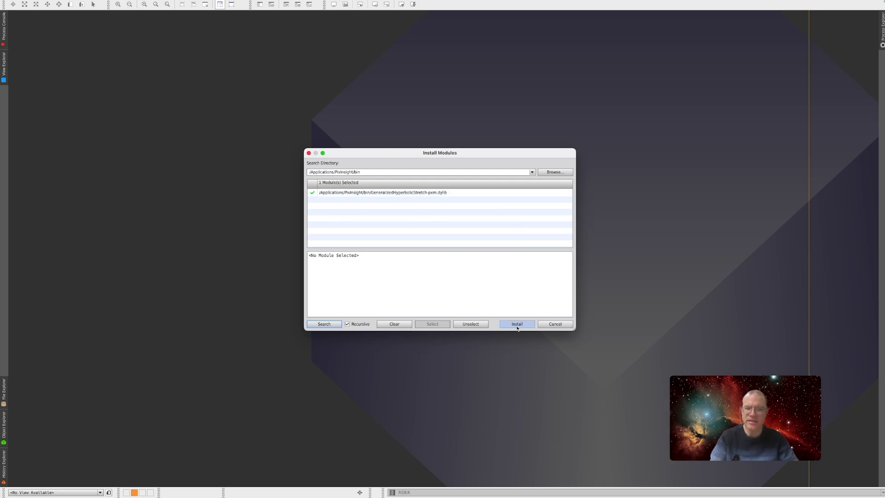
pyautogui.click(556, 324)
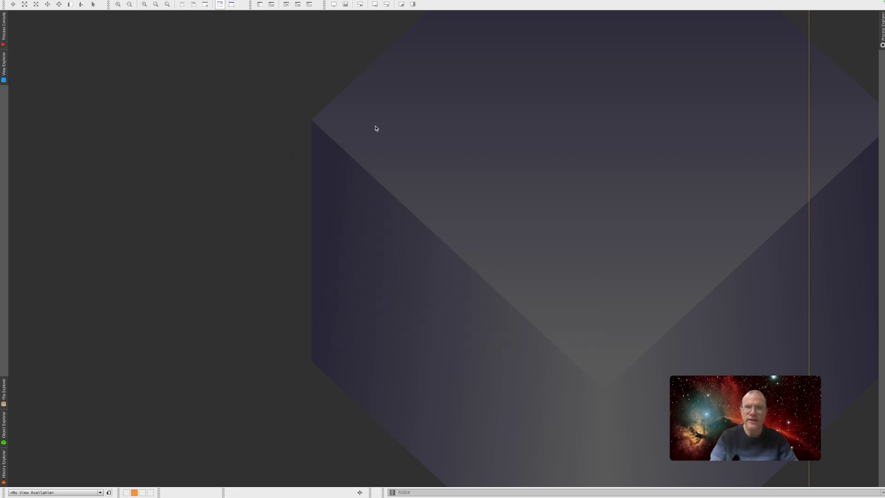